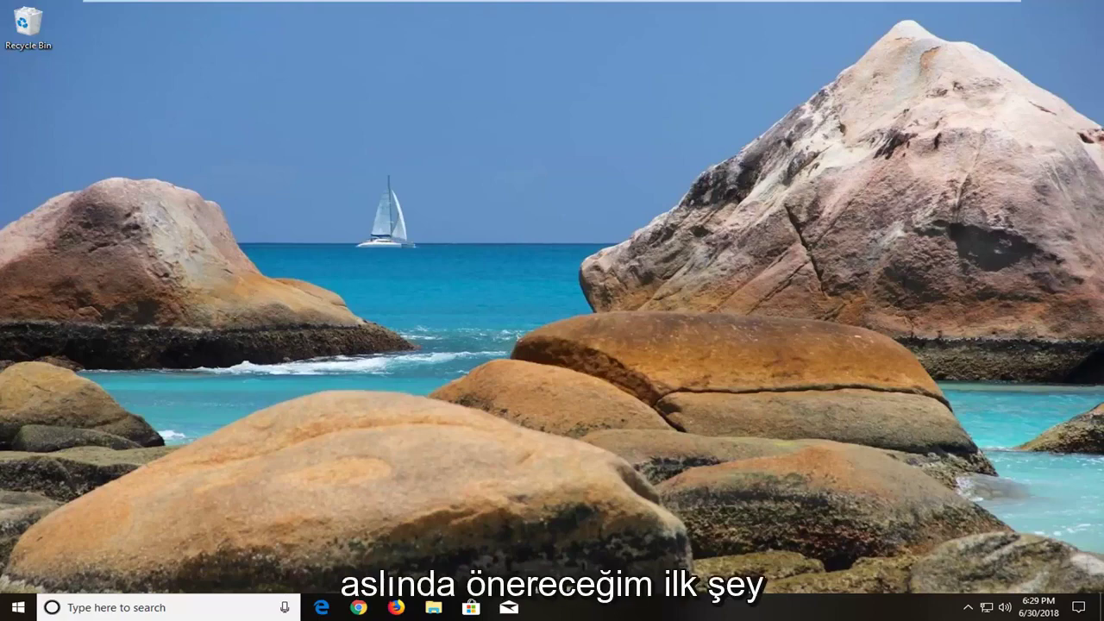
# - Search Start for 'uninstall' and open Add or remove programs in Settings
pyautogui.click(17, 607)
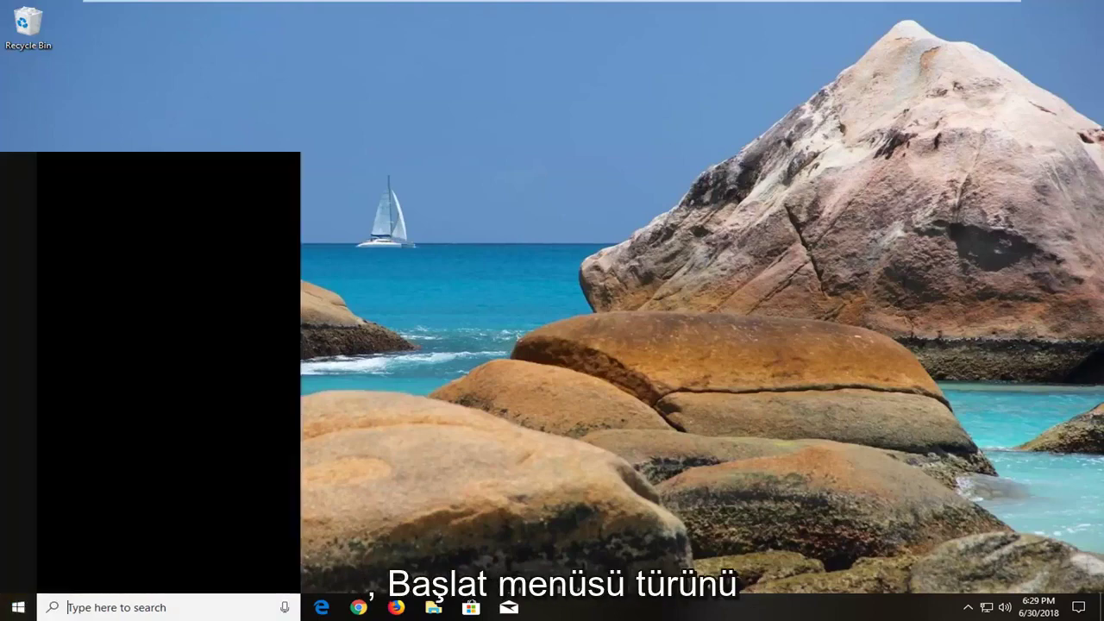
pyautogui.write('un')
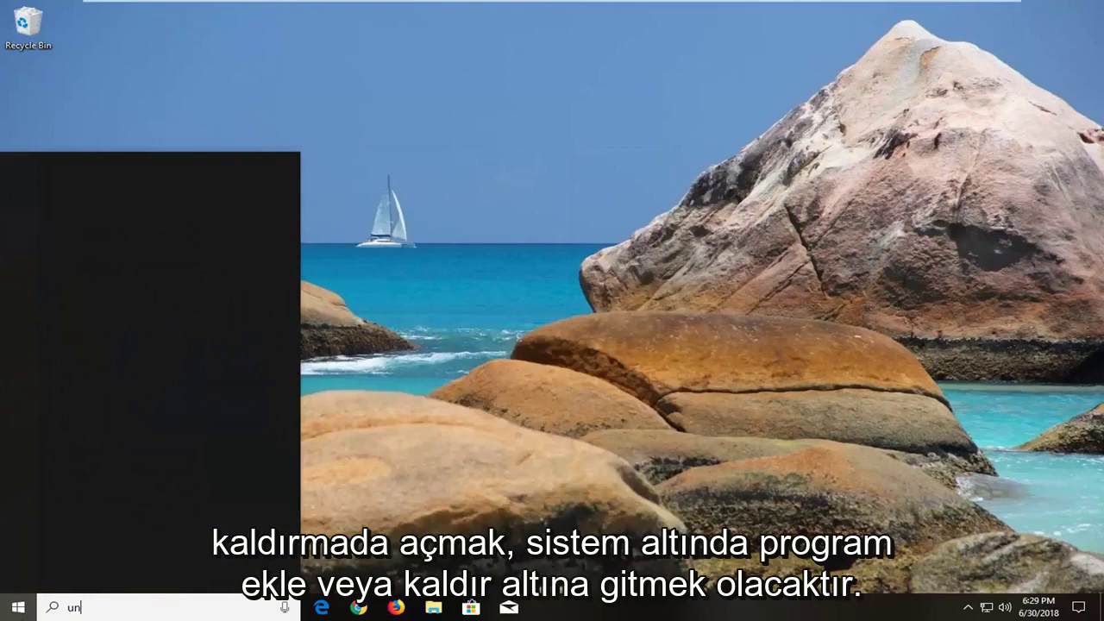
pyautogui.write('install')
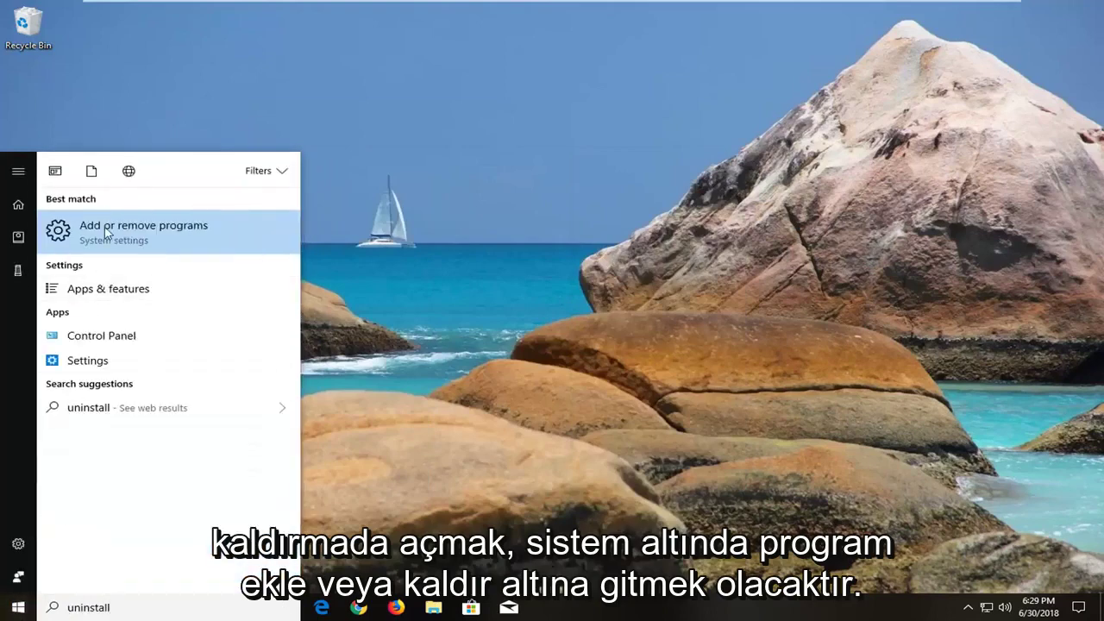
pyautogui.click(106, 233)
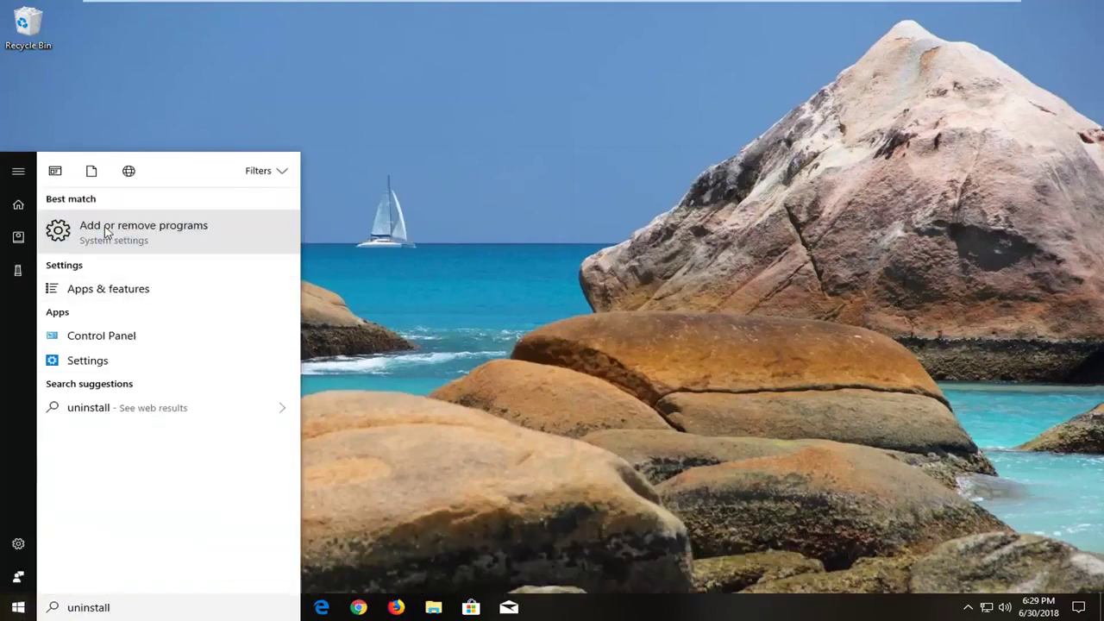
pyautogui.click(128, 234)
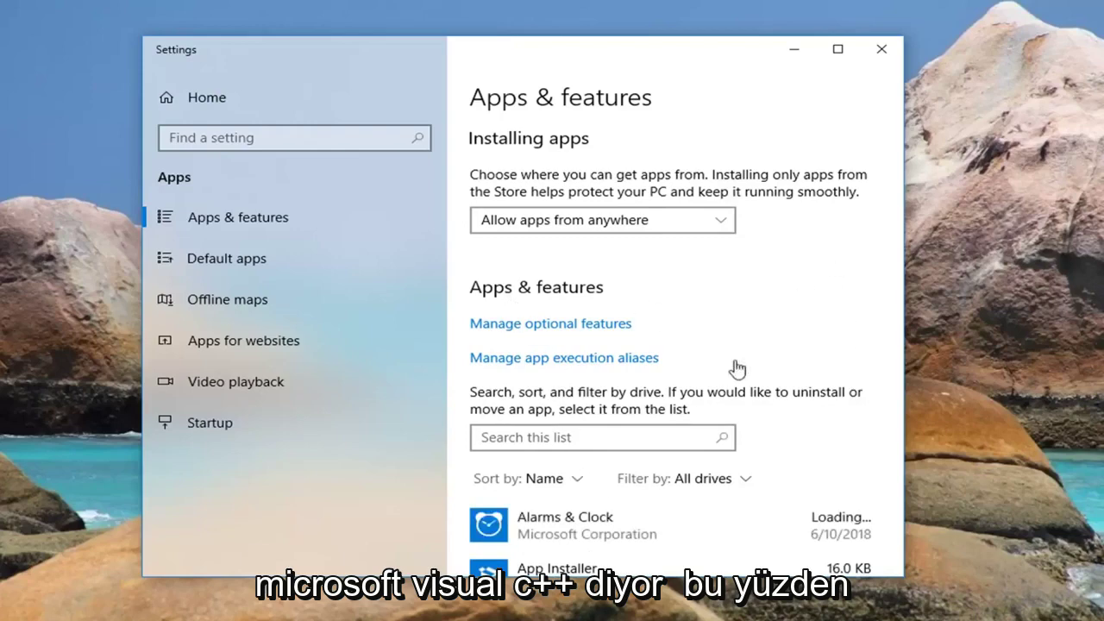
# - Uninstall Microsoft Visual C++ 2008 Redistributable from Apps & features, confirming the removal
pyautogui.scroll(-10, 524, 439)
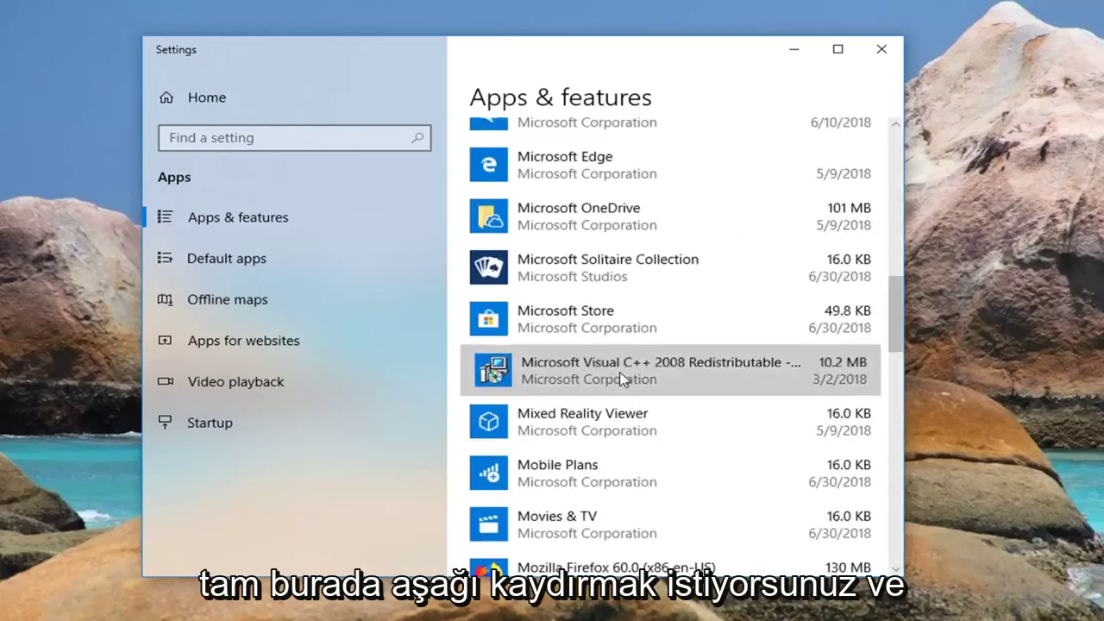
pyautogui.click(621, 382)
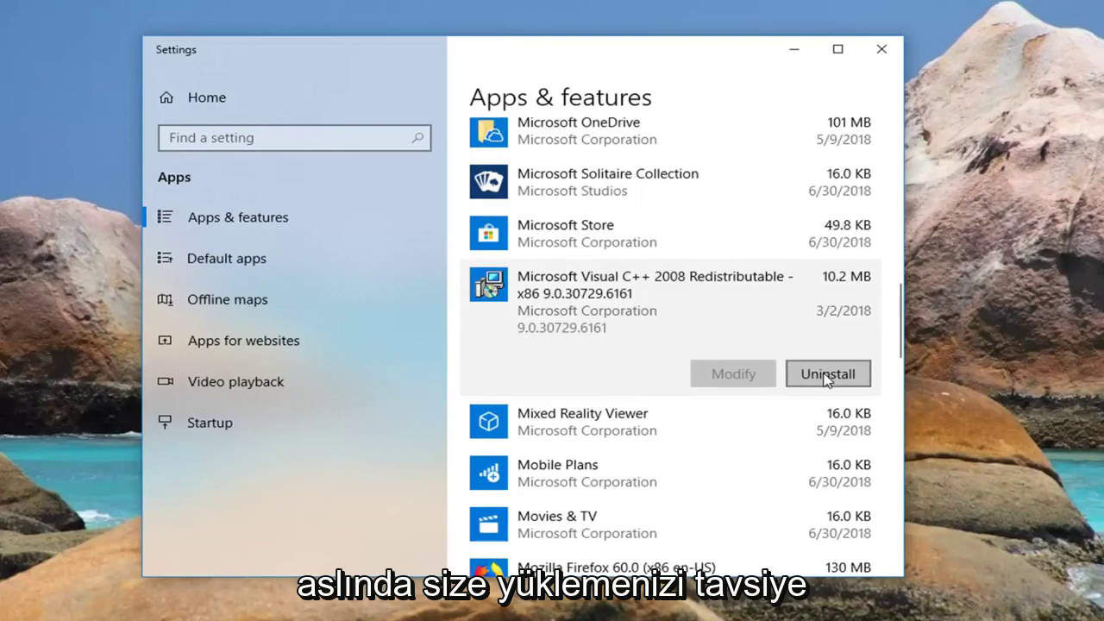
pyautogui.click(826, 375)
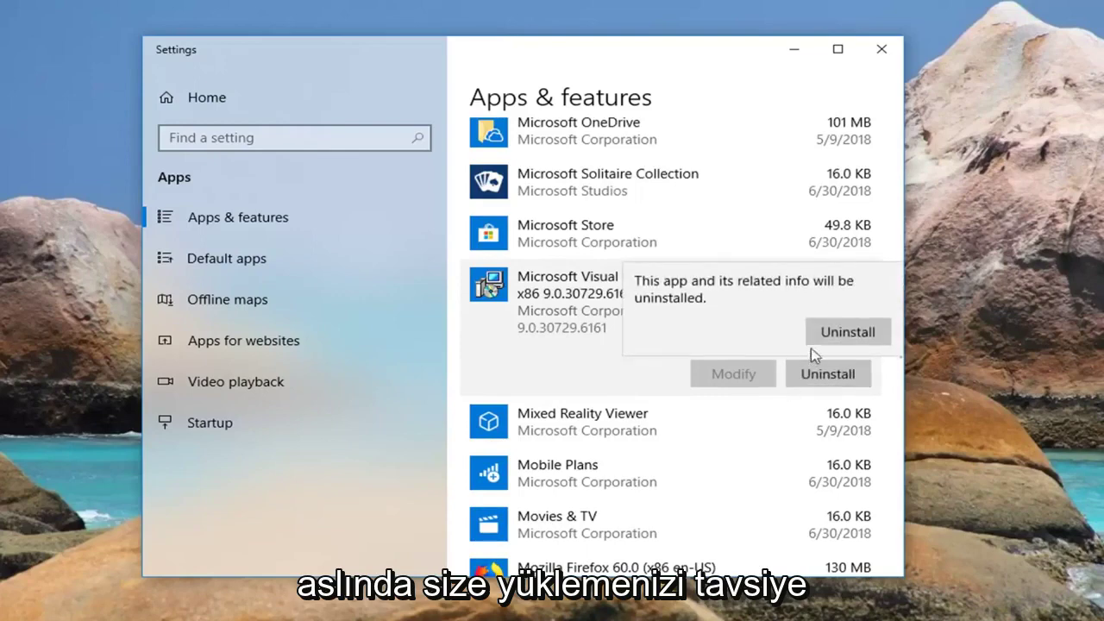
pyautogui.click(824, 335)
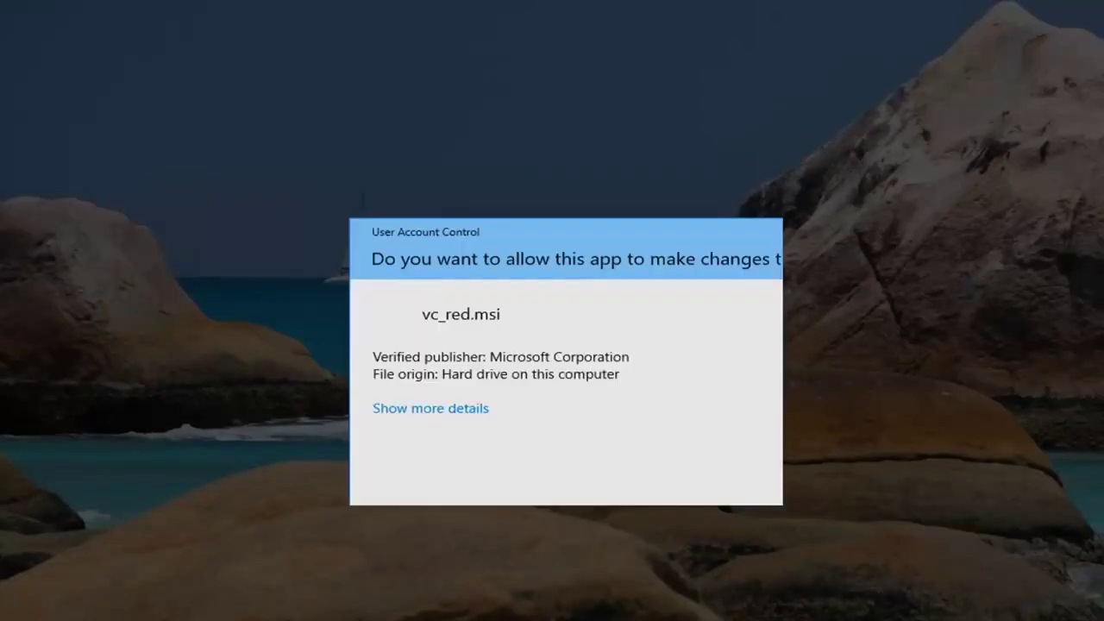
# - Approve the User Account Control prompt so the Visual C++ uninstaller runs
pyautogui.click(467, 470)
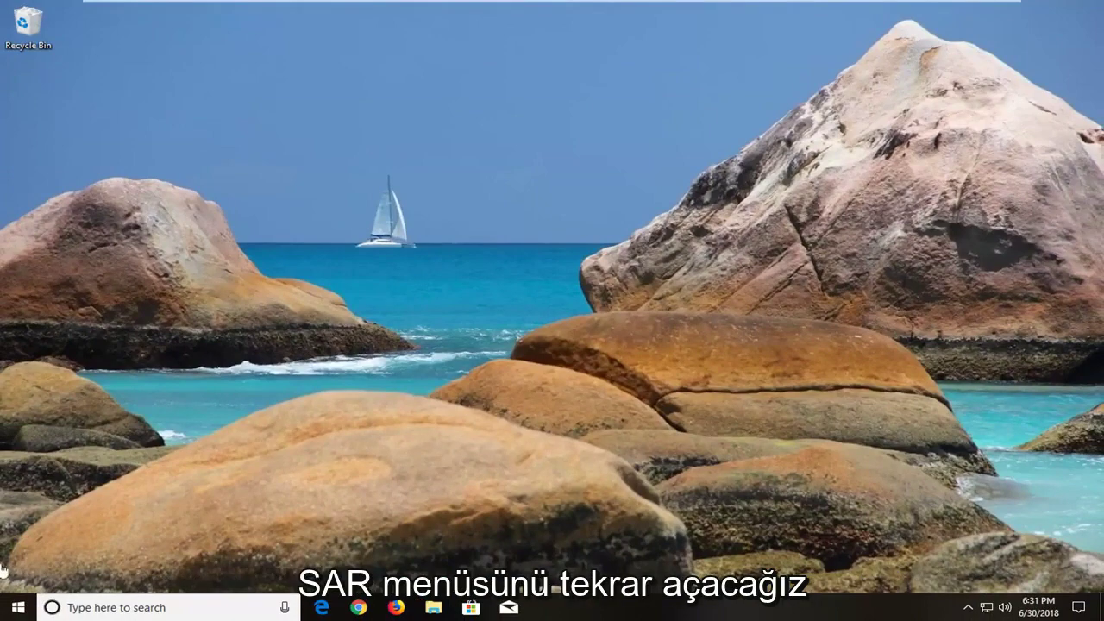
# - Search Start for 'windows features' and open Turn Windows features on or off
pyautogui.click(8, 608)
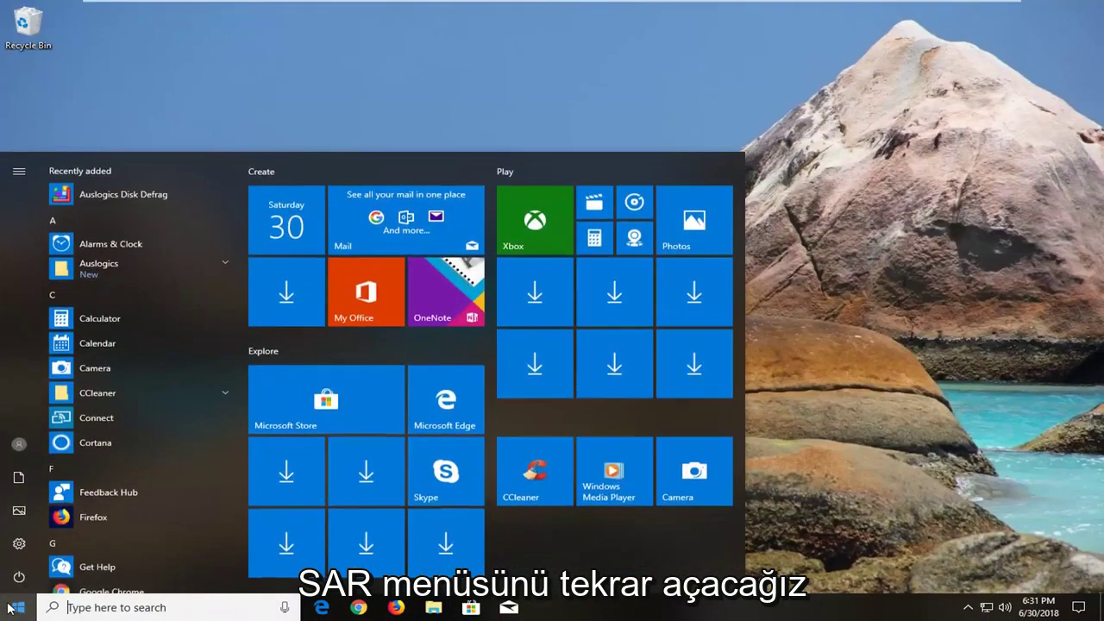
pyautogui.write('windows feature')
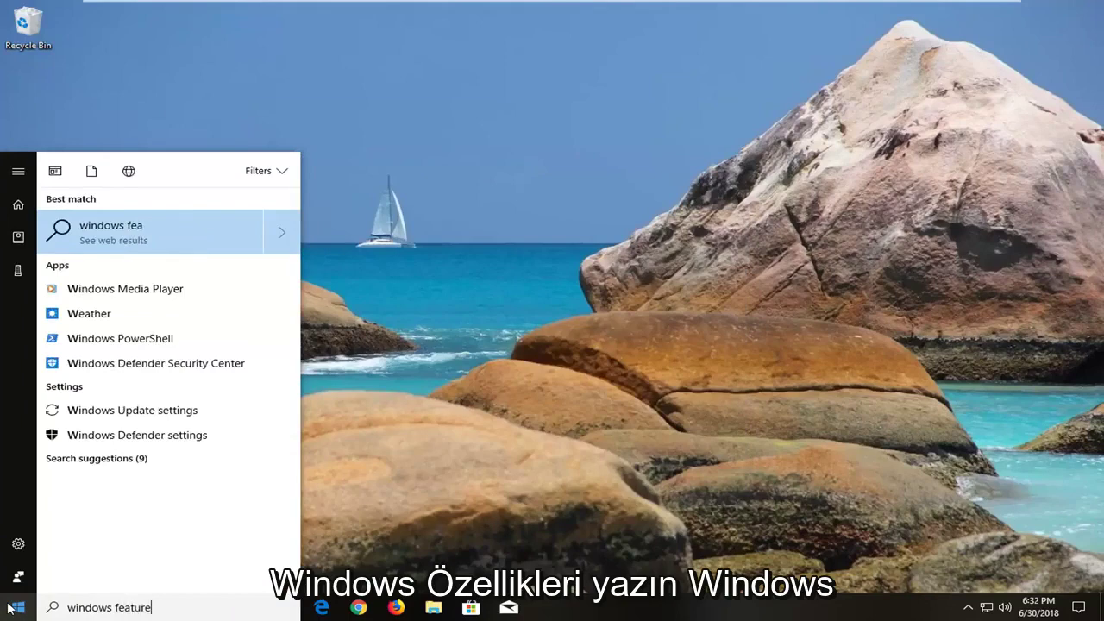
pyautogui.write('s')
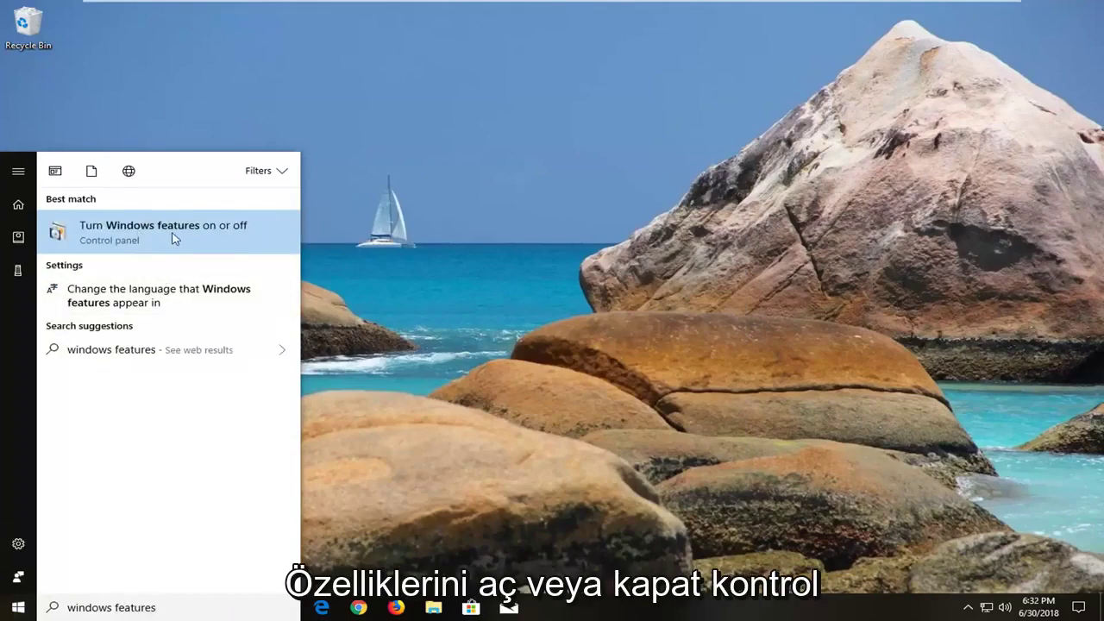
pyautogui.click(175, 231)
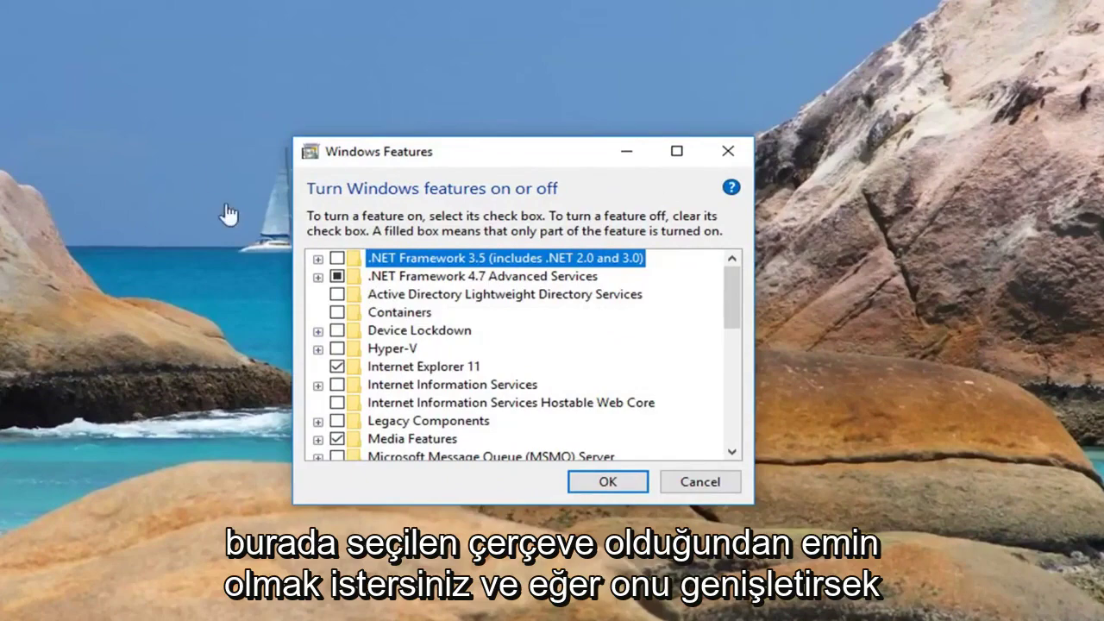
# - Expand .NET Framework 4.7 Advanced Services to verify it is enabled
pyautogui.click(318, 277)
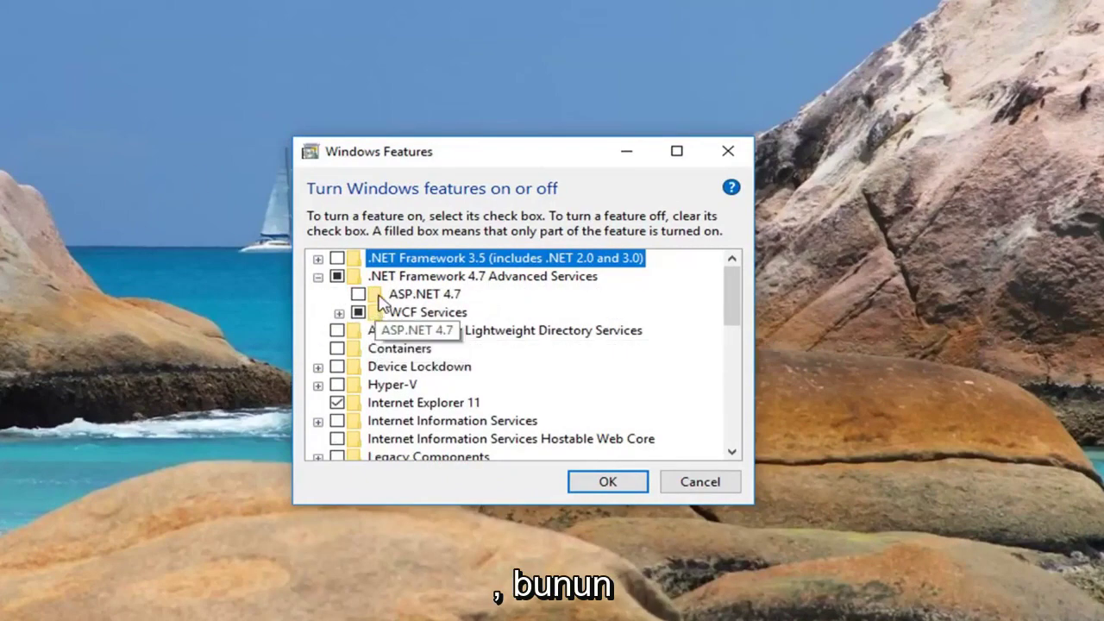
pyautogui.click(401, 277)
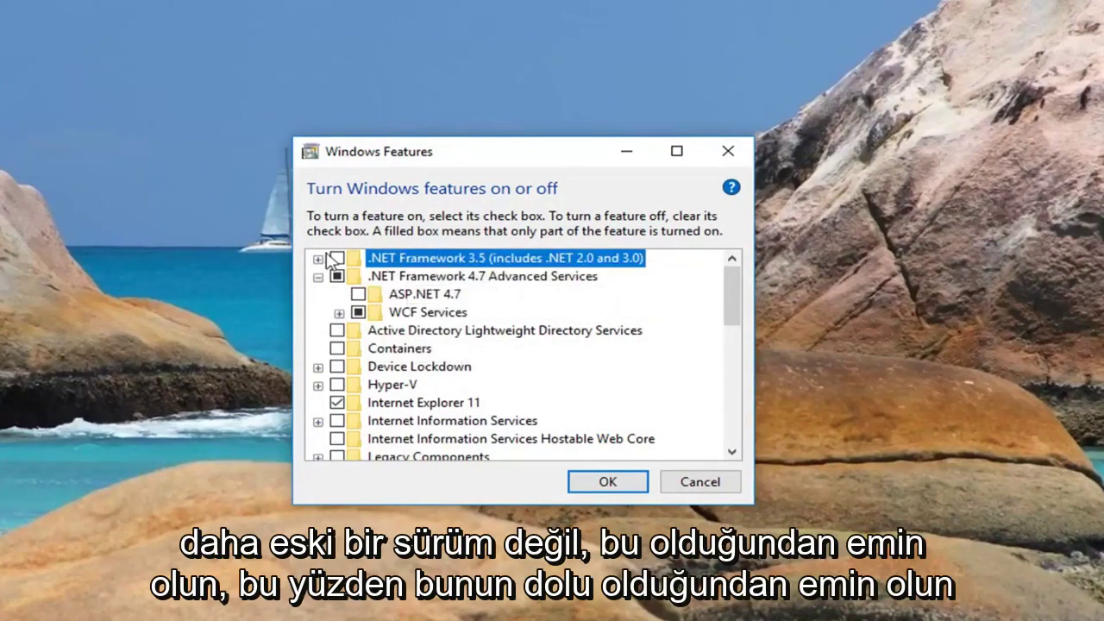